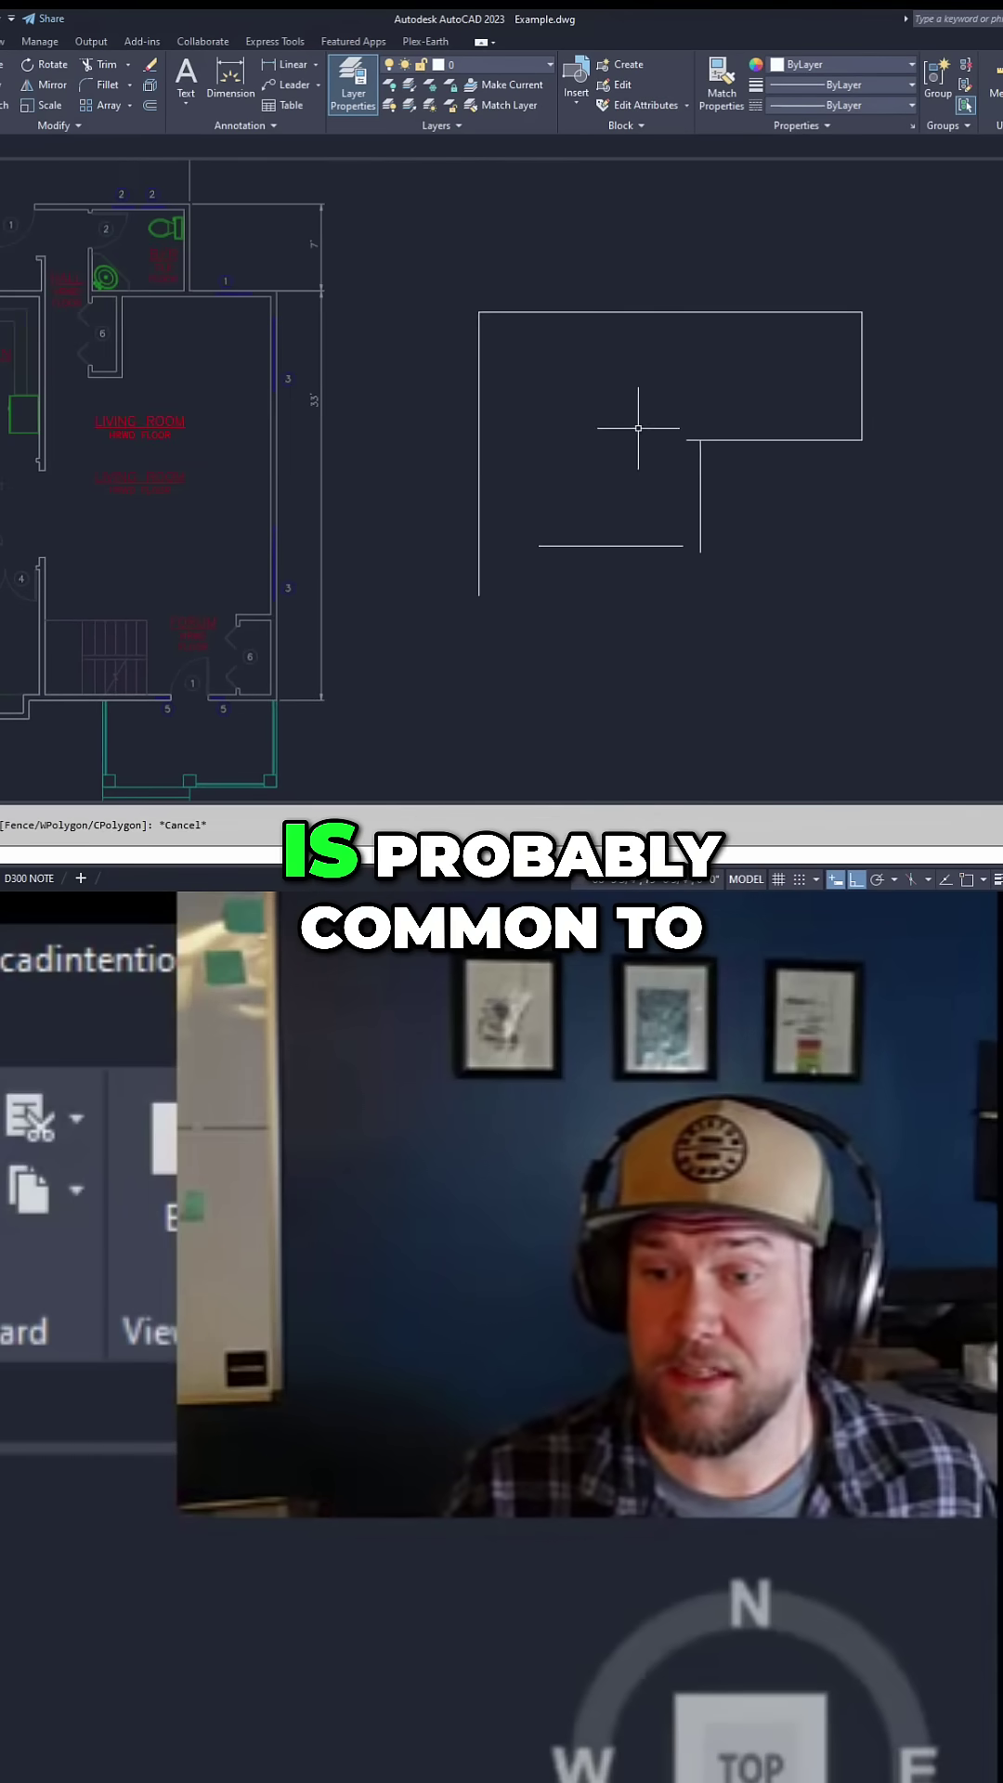
scroll(714, 400, up, 3)
scroll(715, 400, down, 1)
Offset the L-shaped wall polyline 6 inches outward to form a double-line wall.
middle_drag(714, 399, 656, 423)
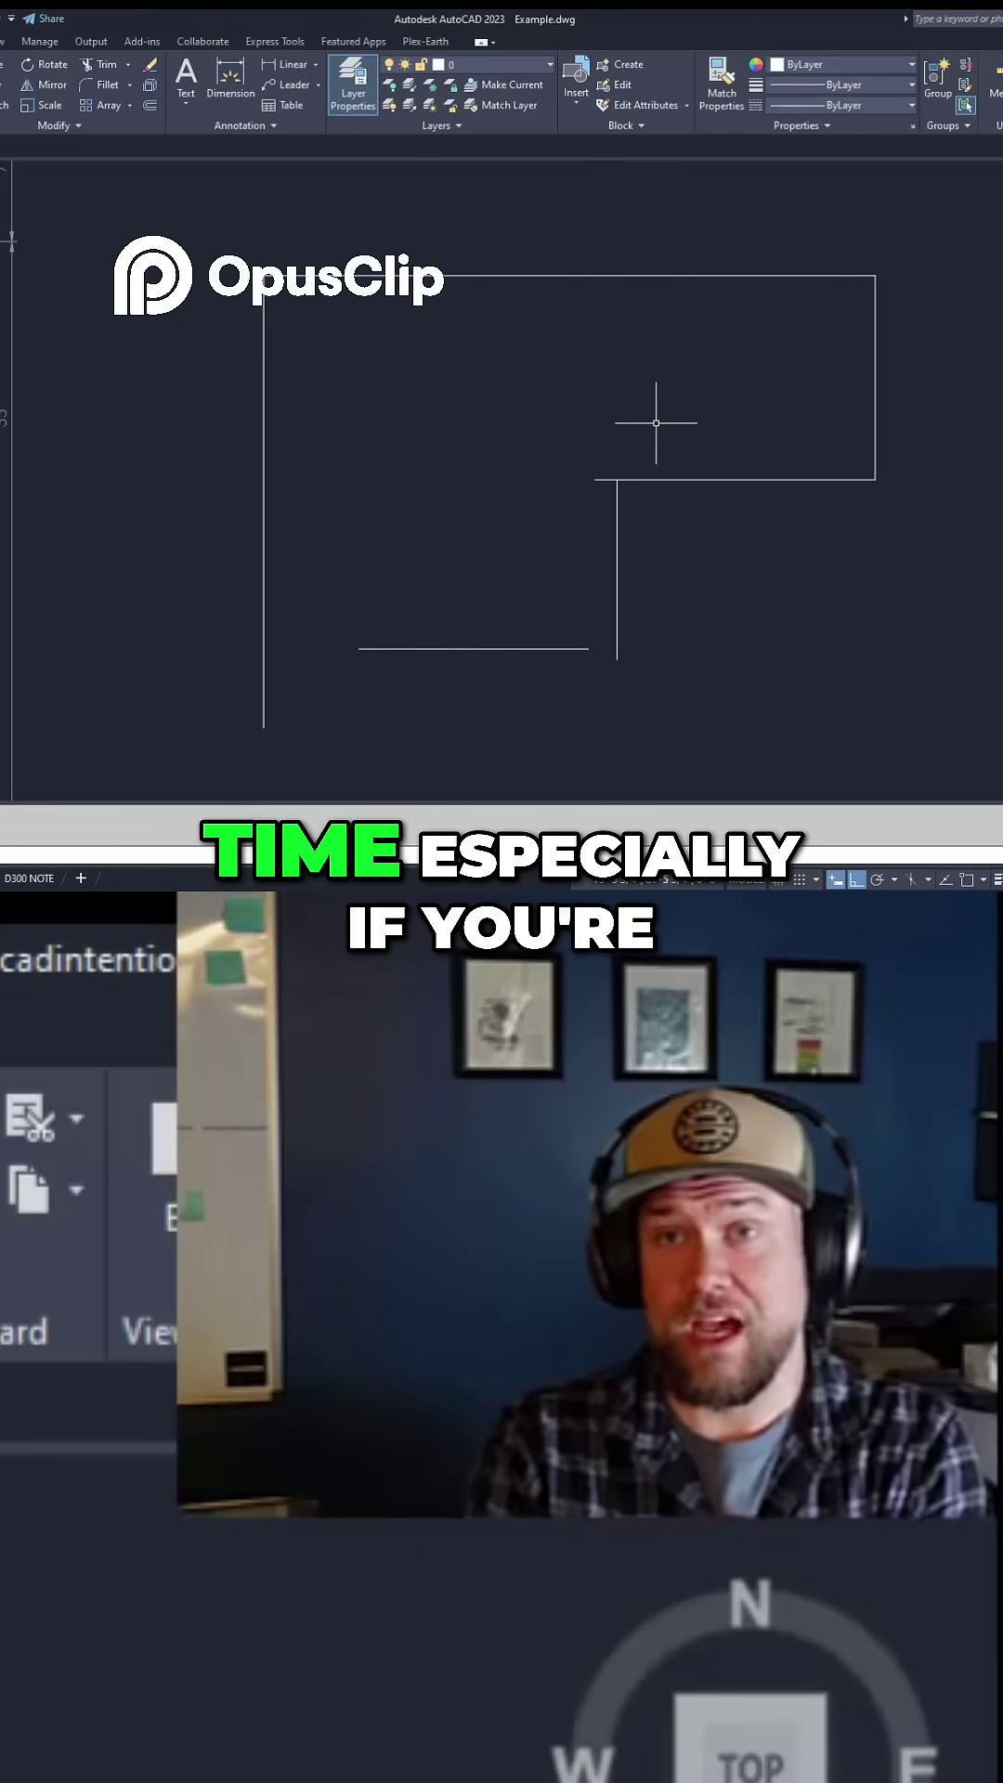
middle_drag(655, 422, 638, 415)
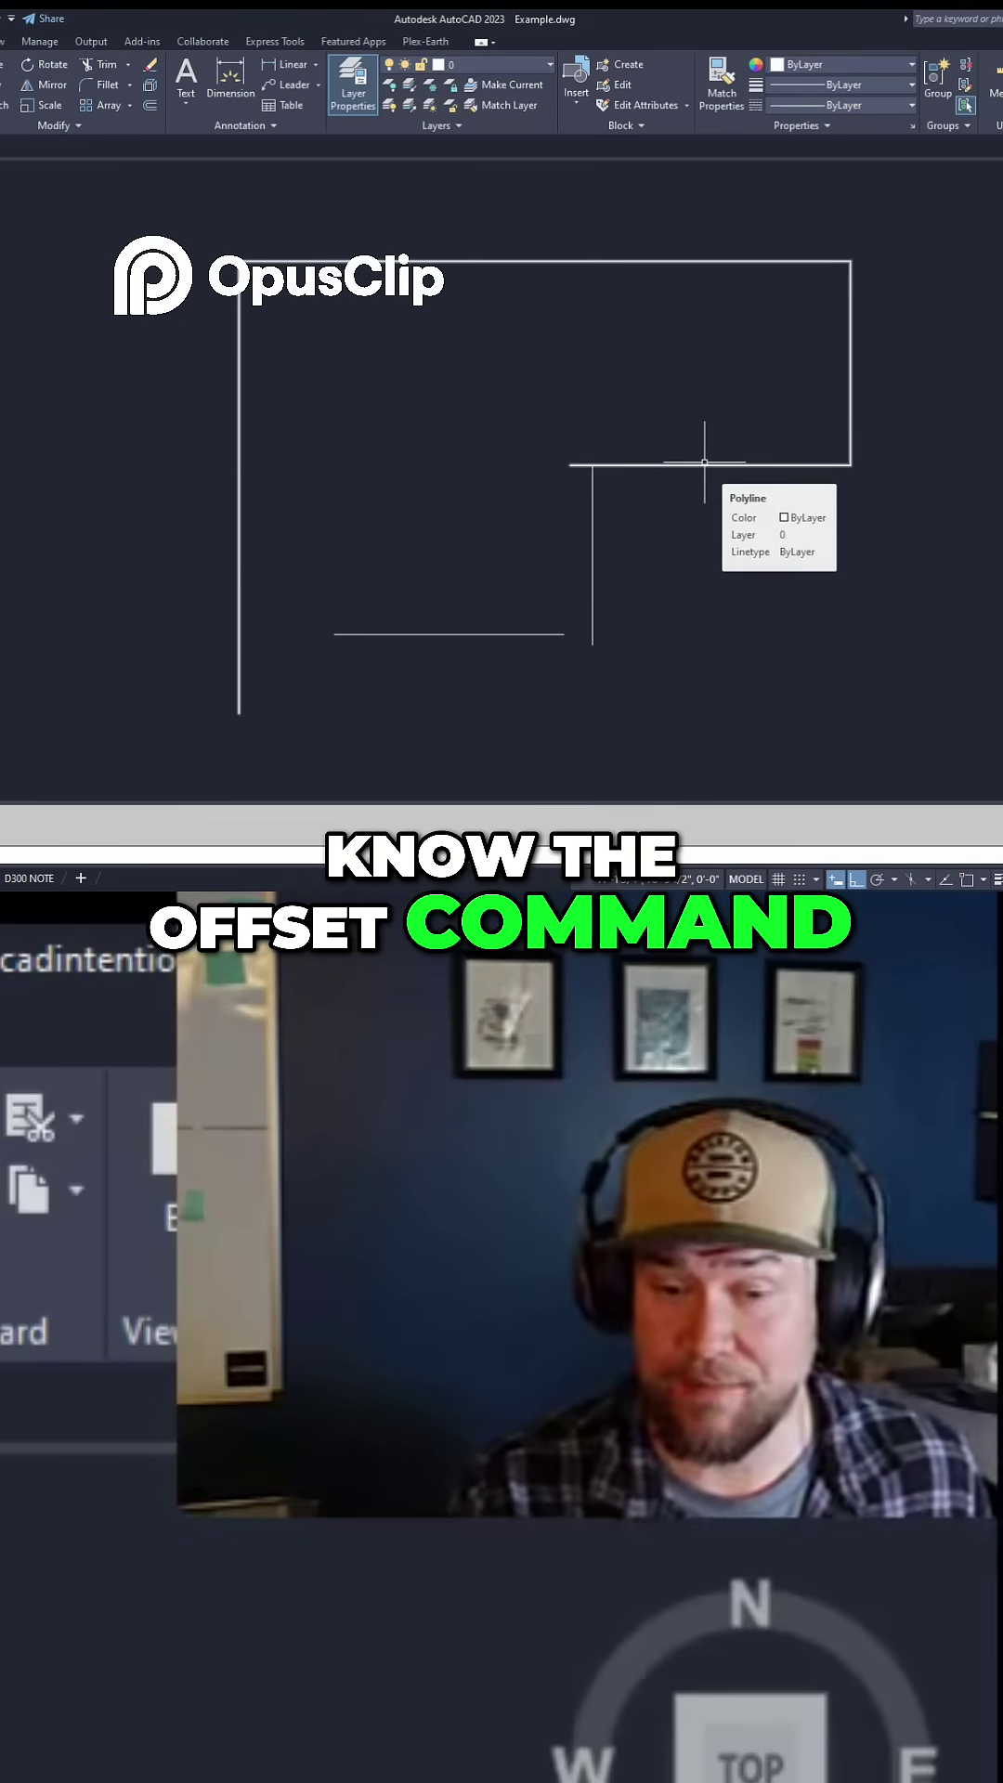
text(o)
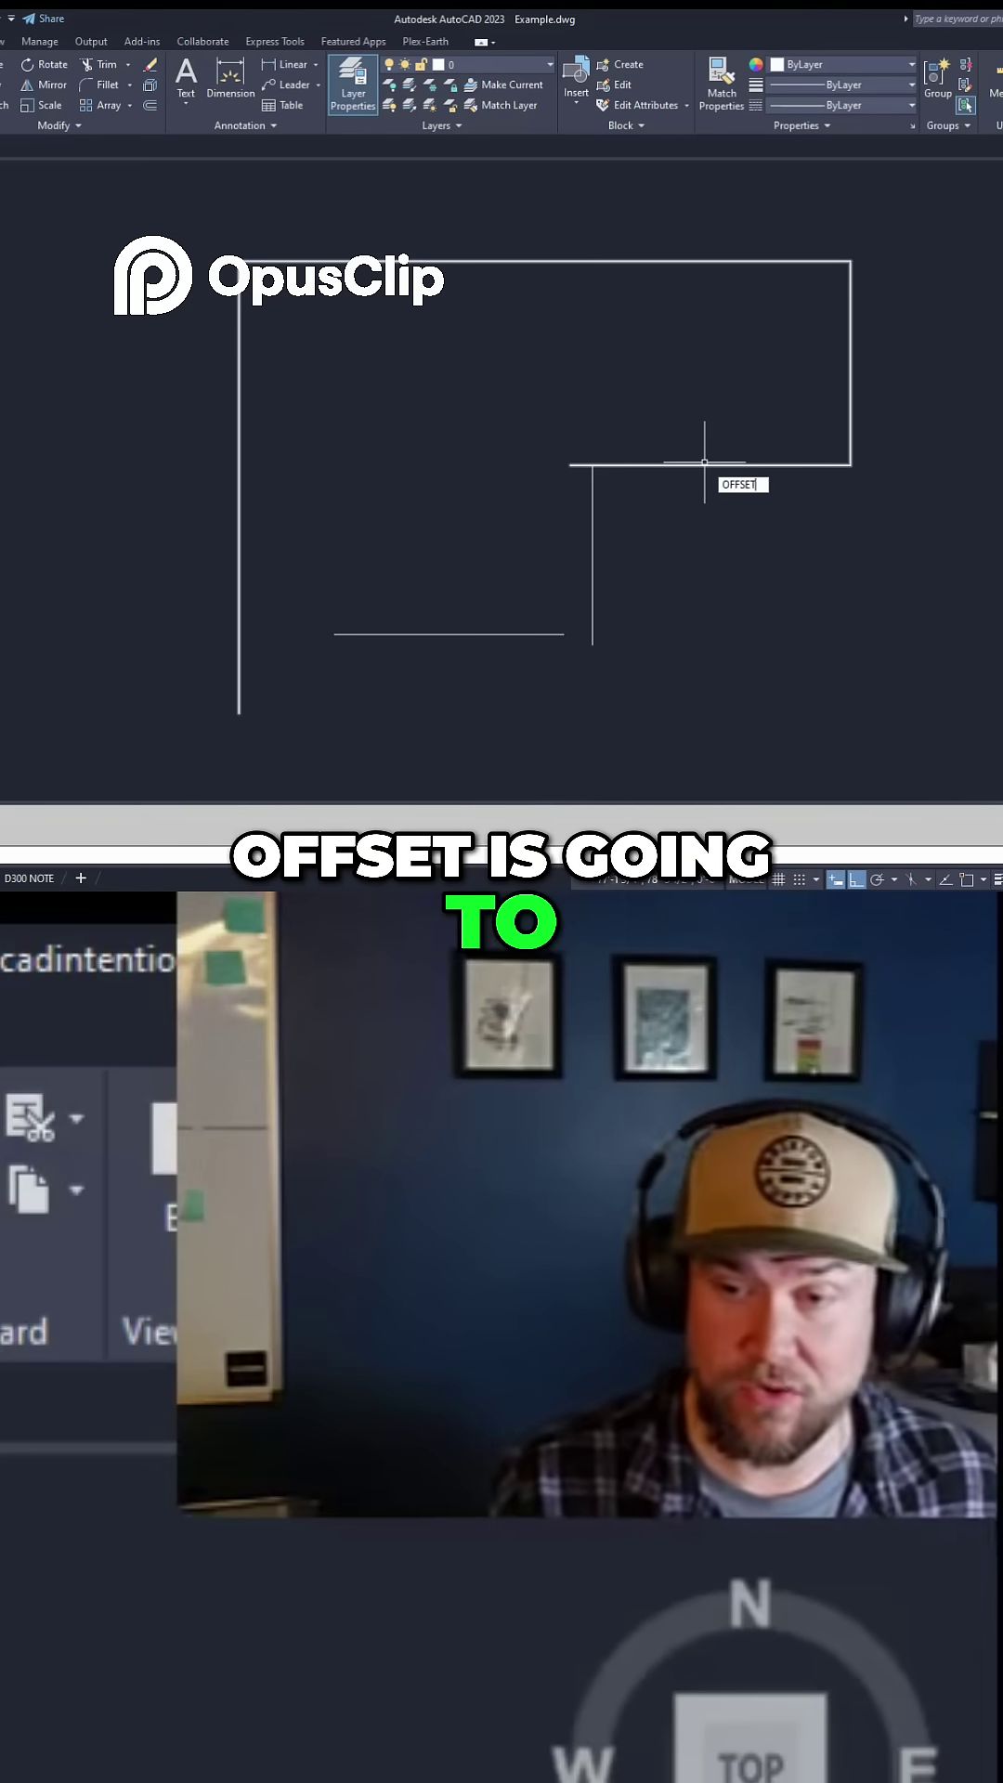
key(Return)
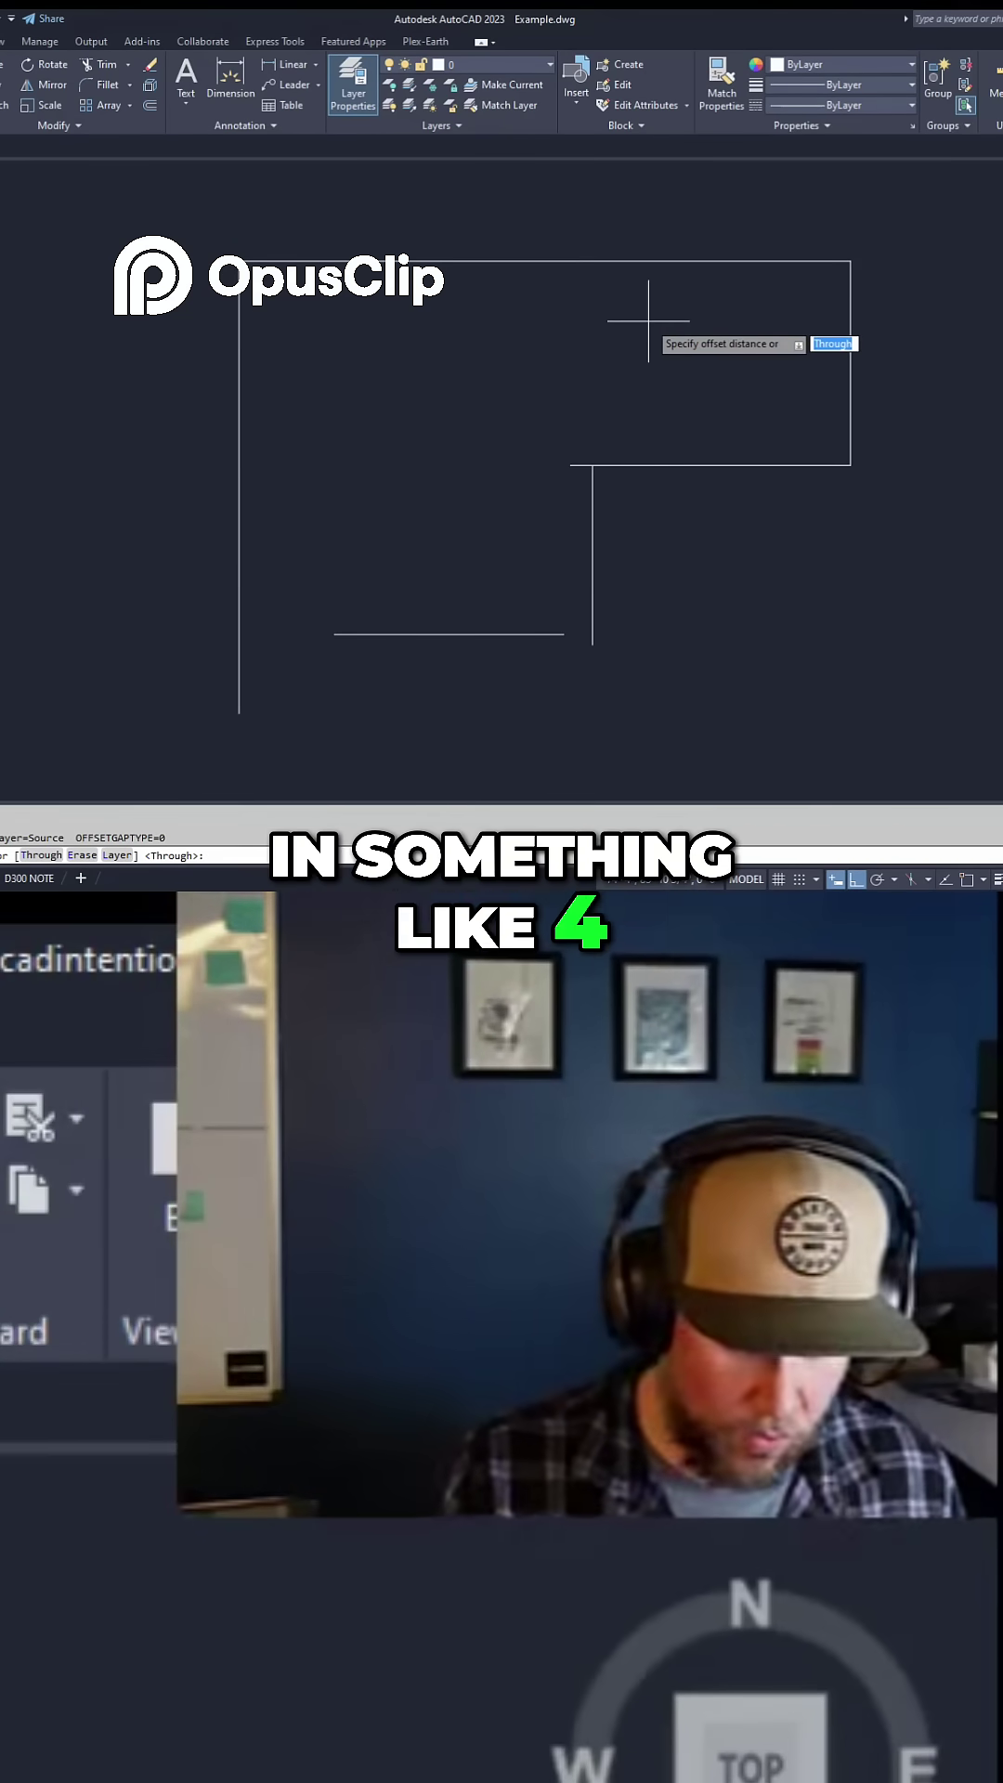
text(6)
key(Return)
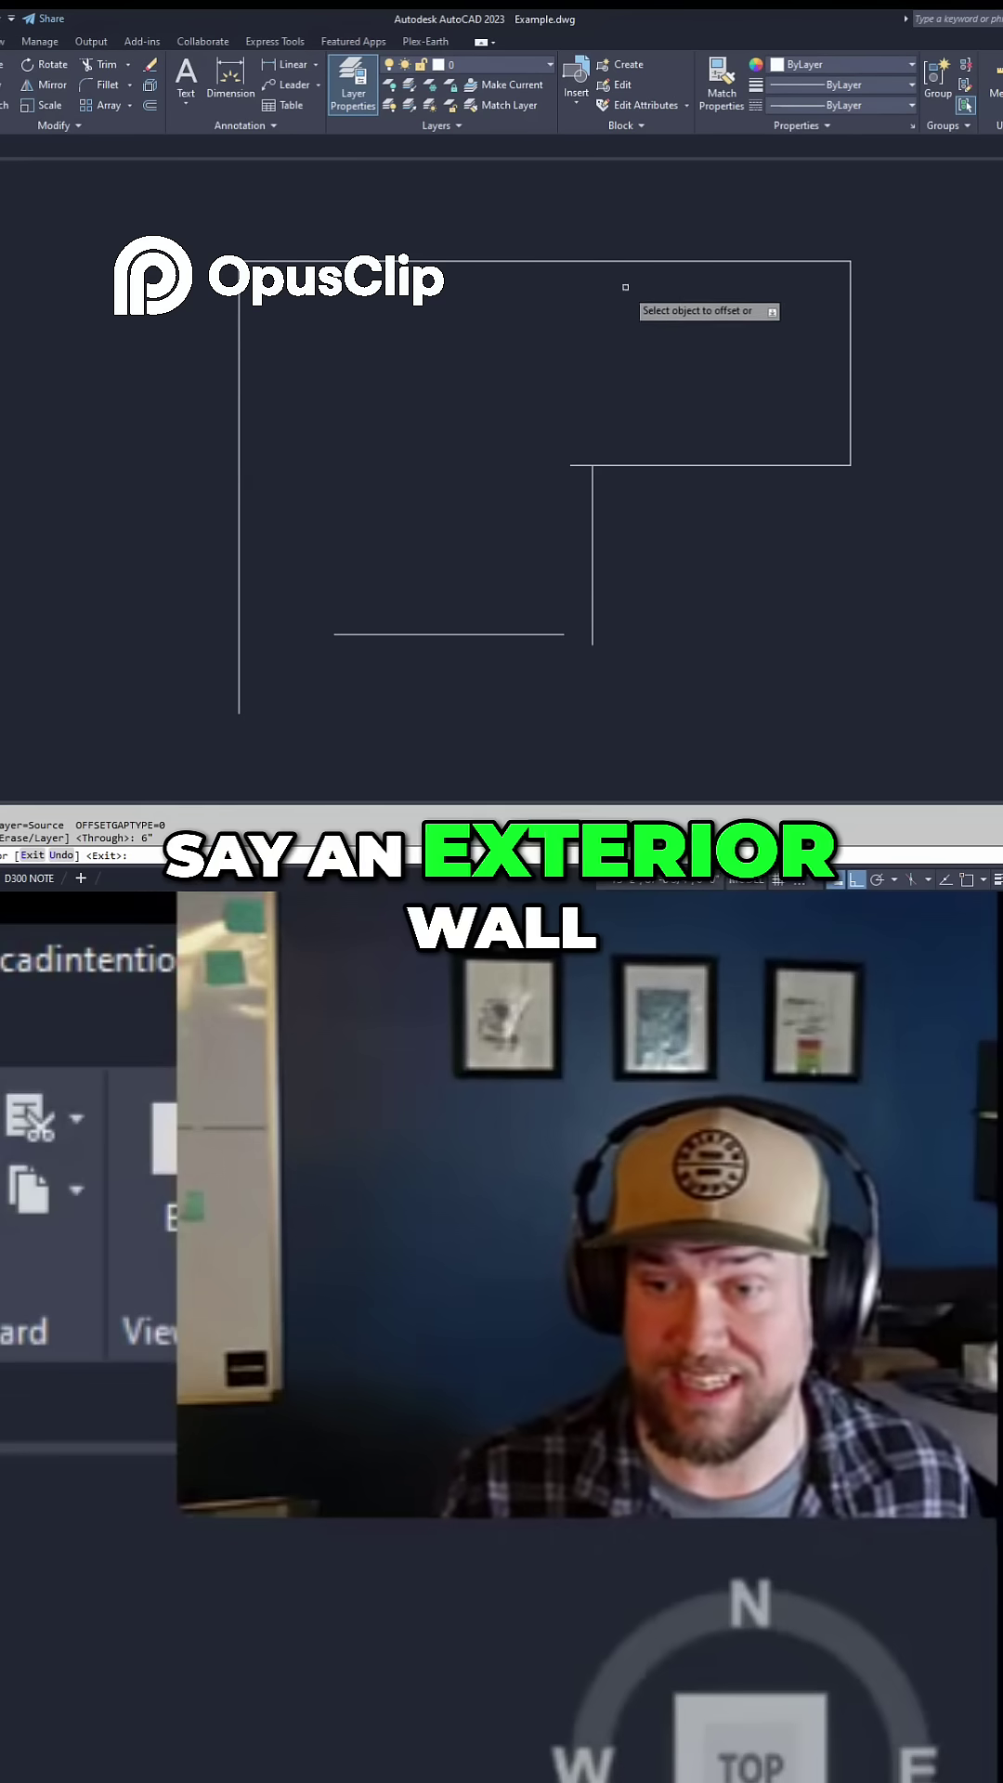
click(647, 259)
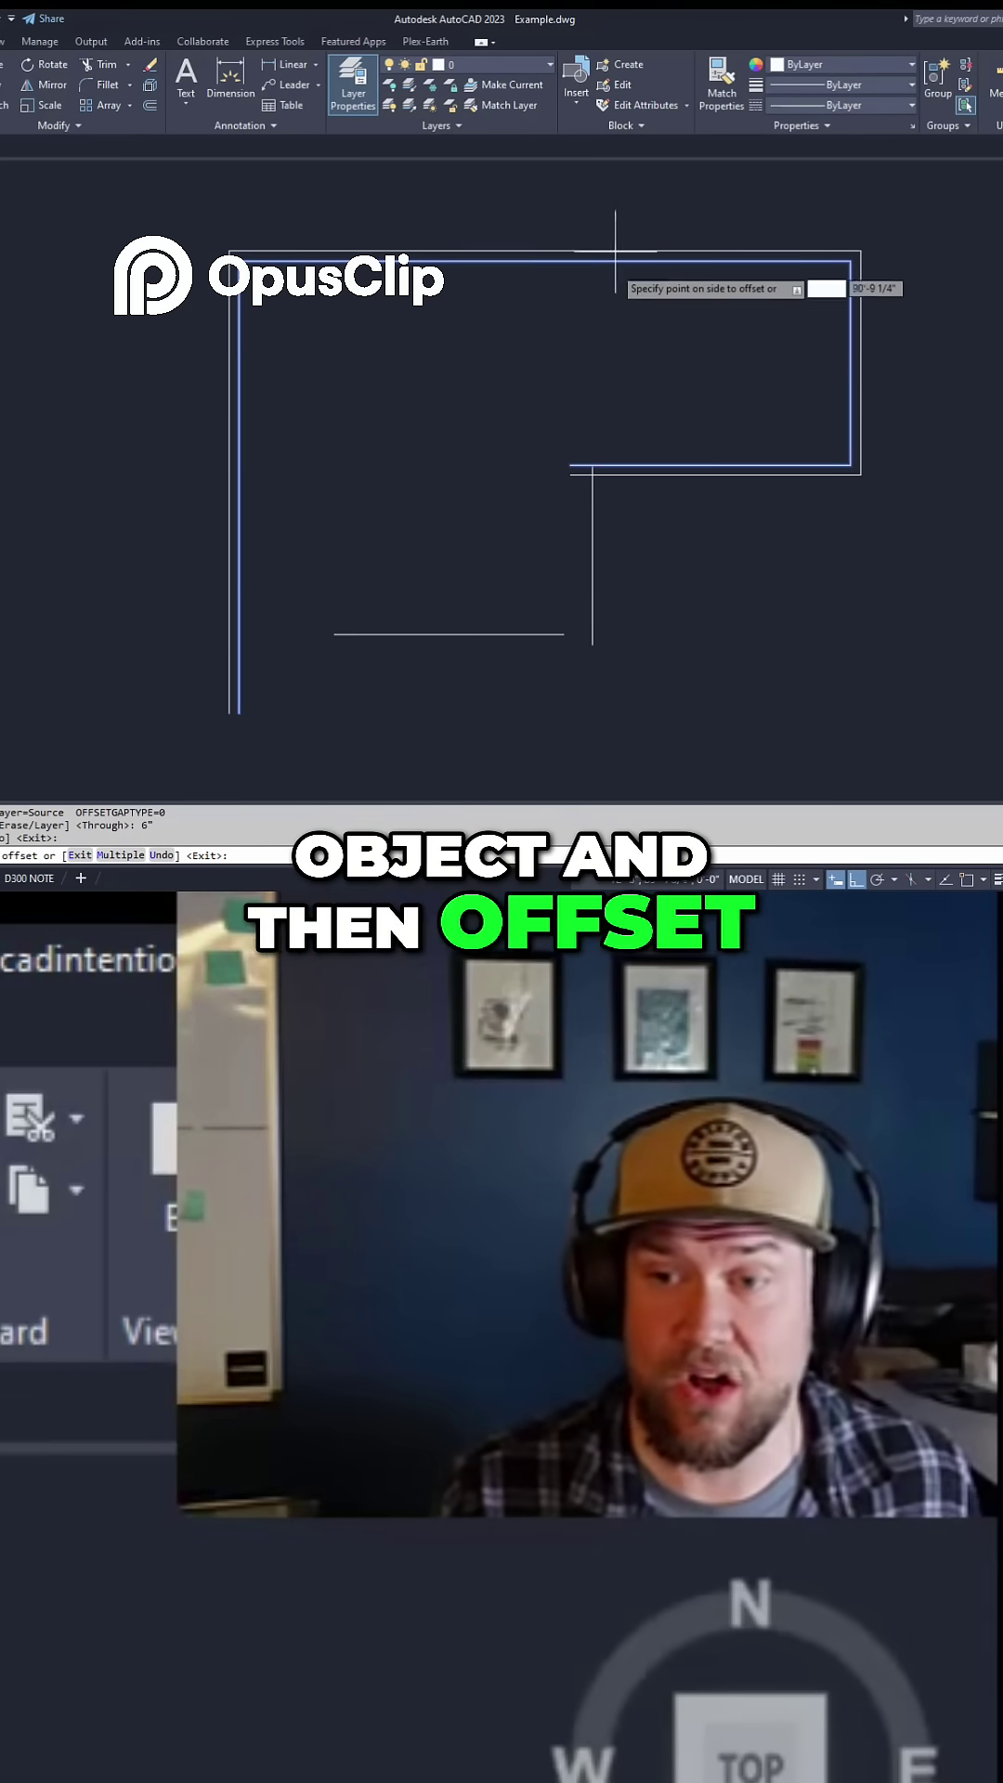
click(613, 279)
key(Escape)
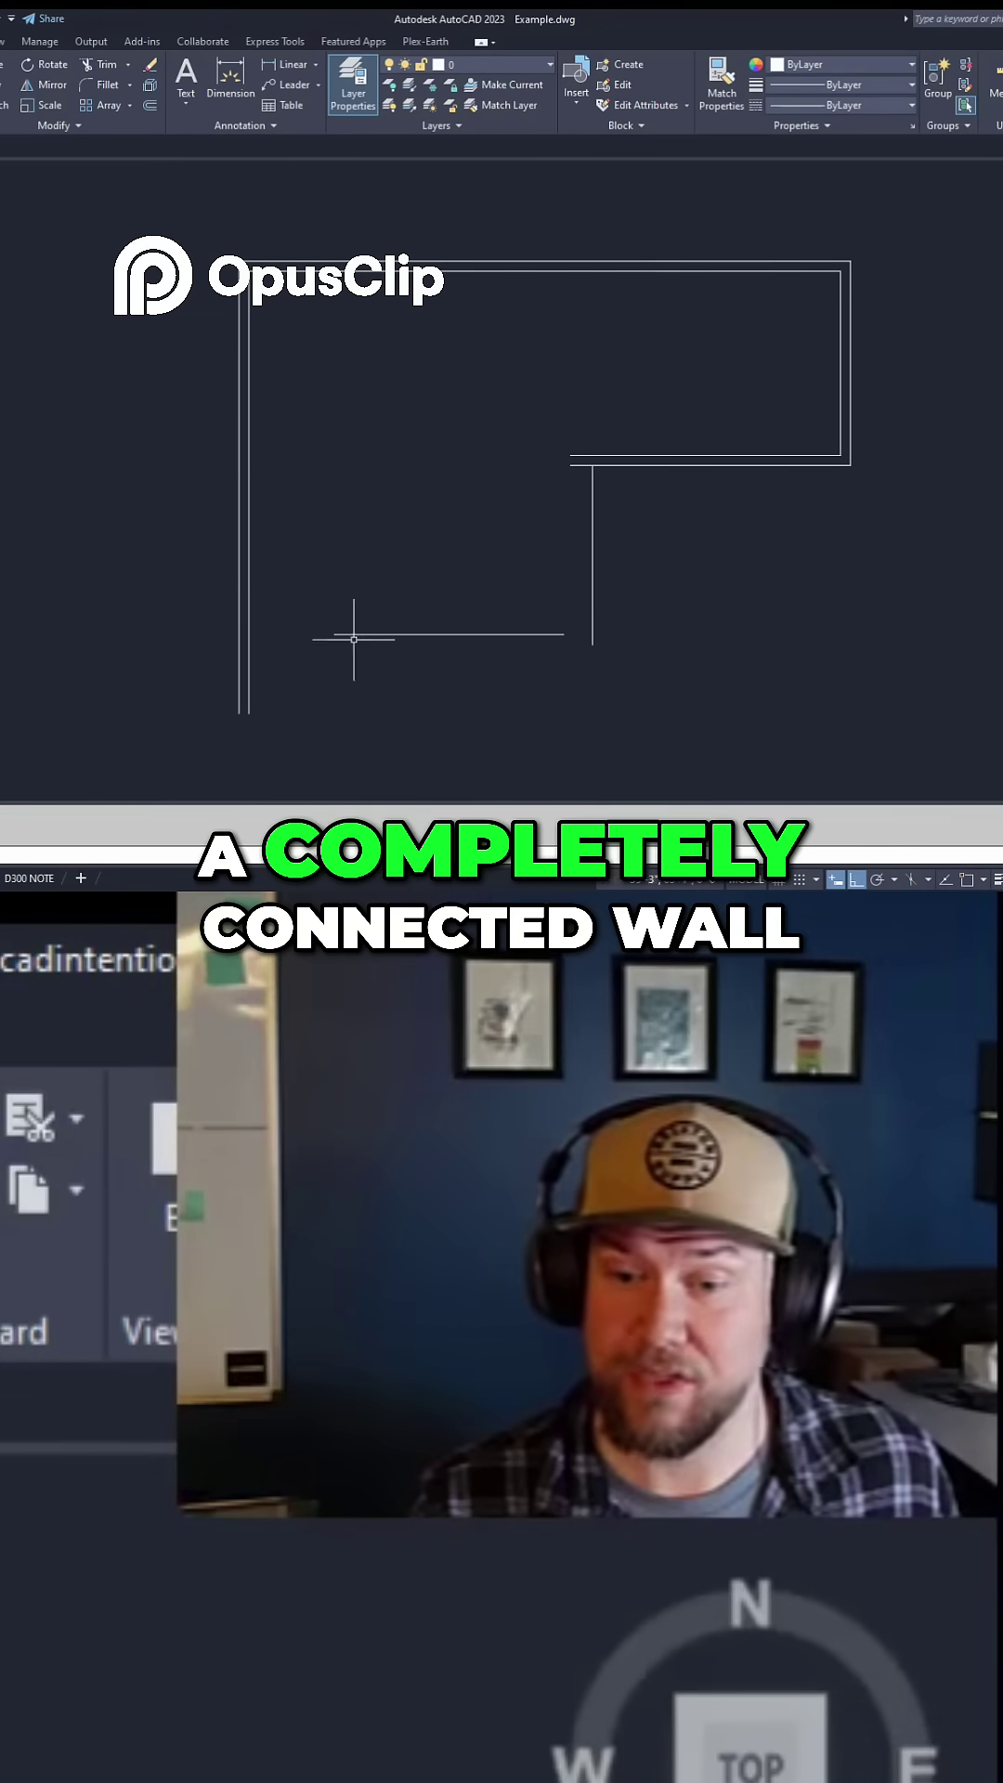
Delete the original inner wall outline and try joining the vertical and bottom wall lines.
click(600, 454)
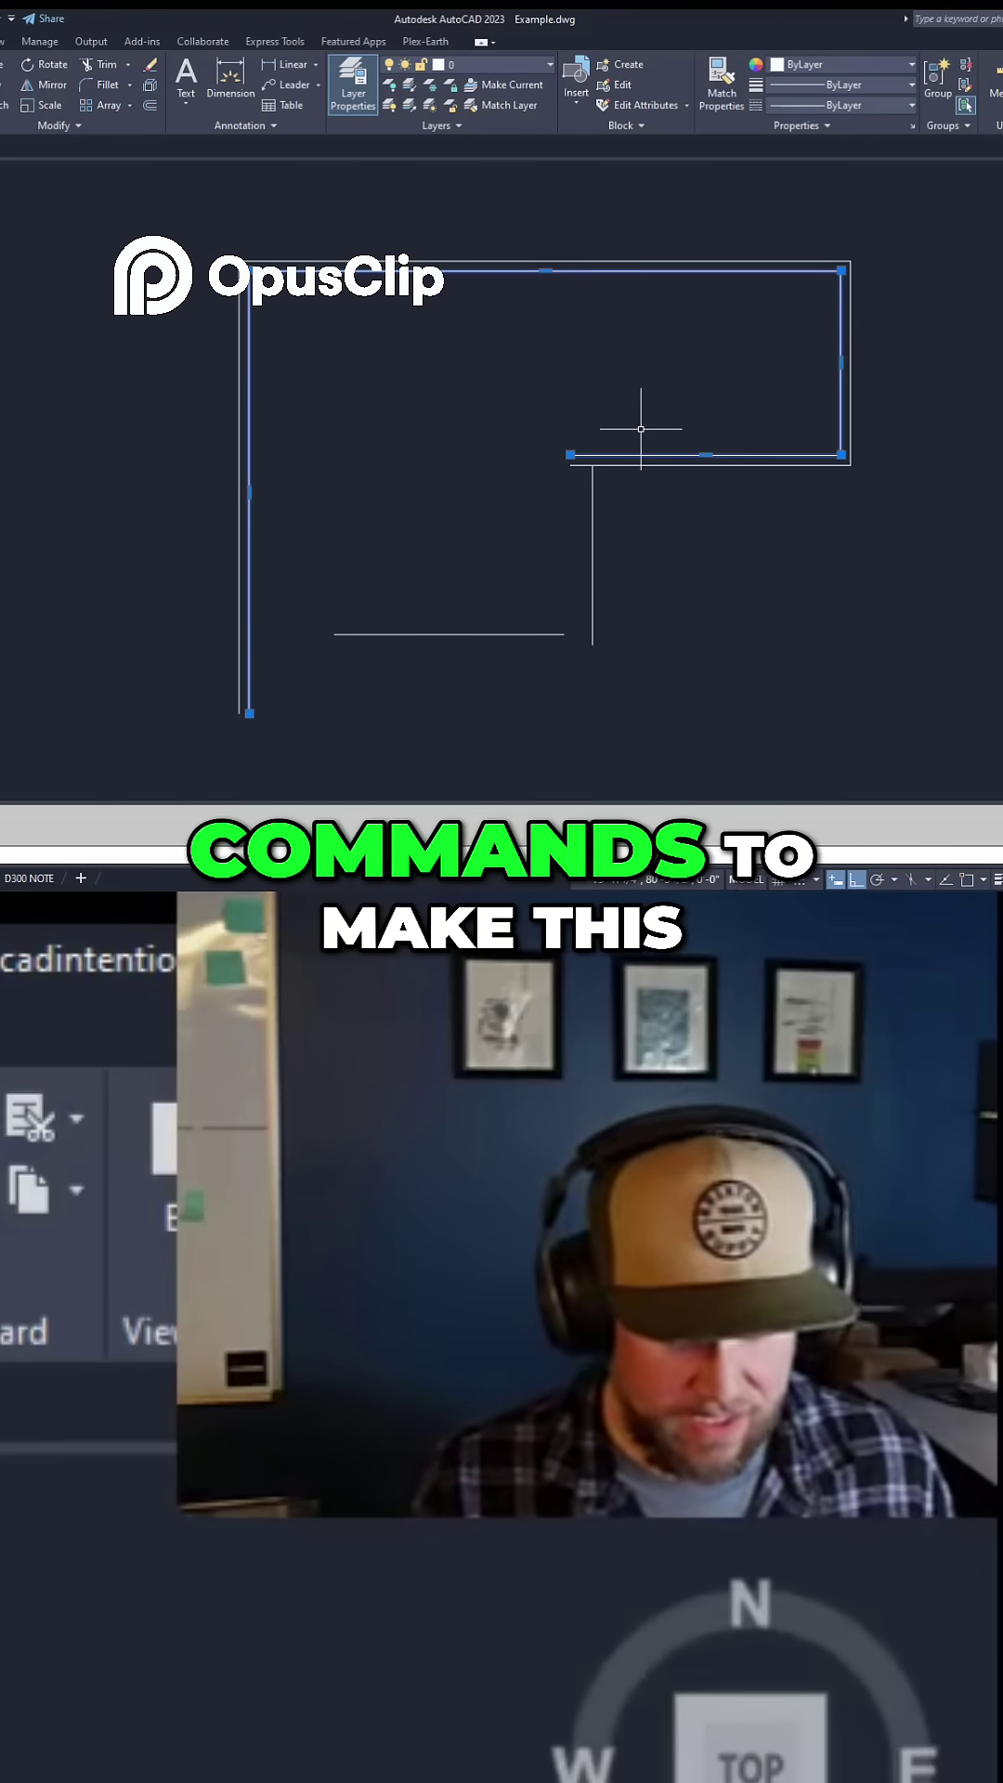
key(Escape)
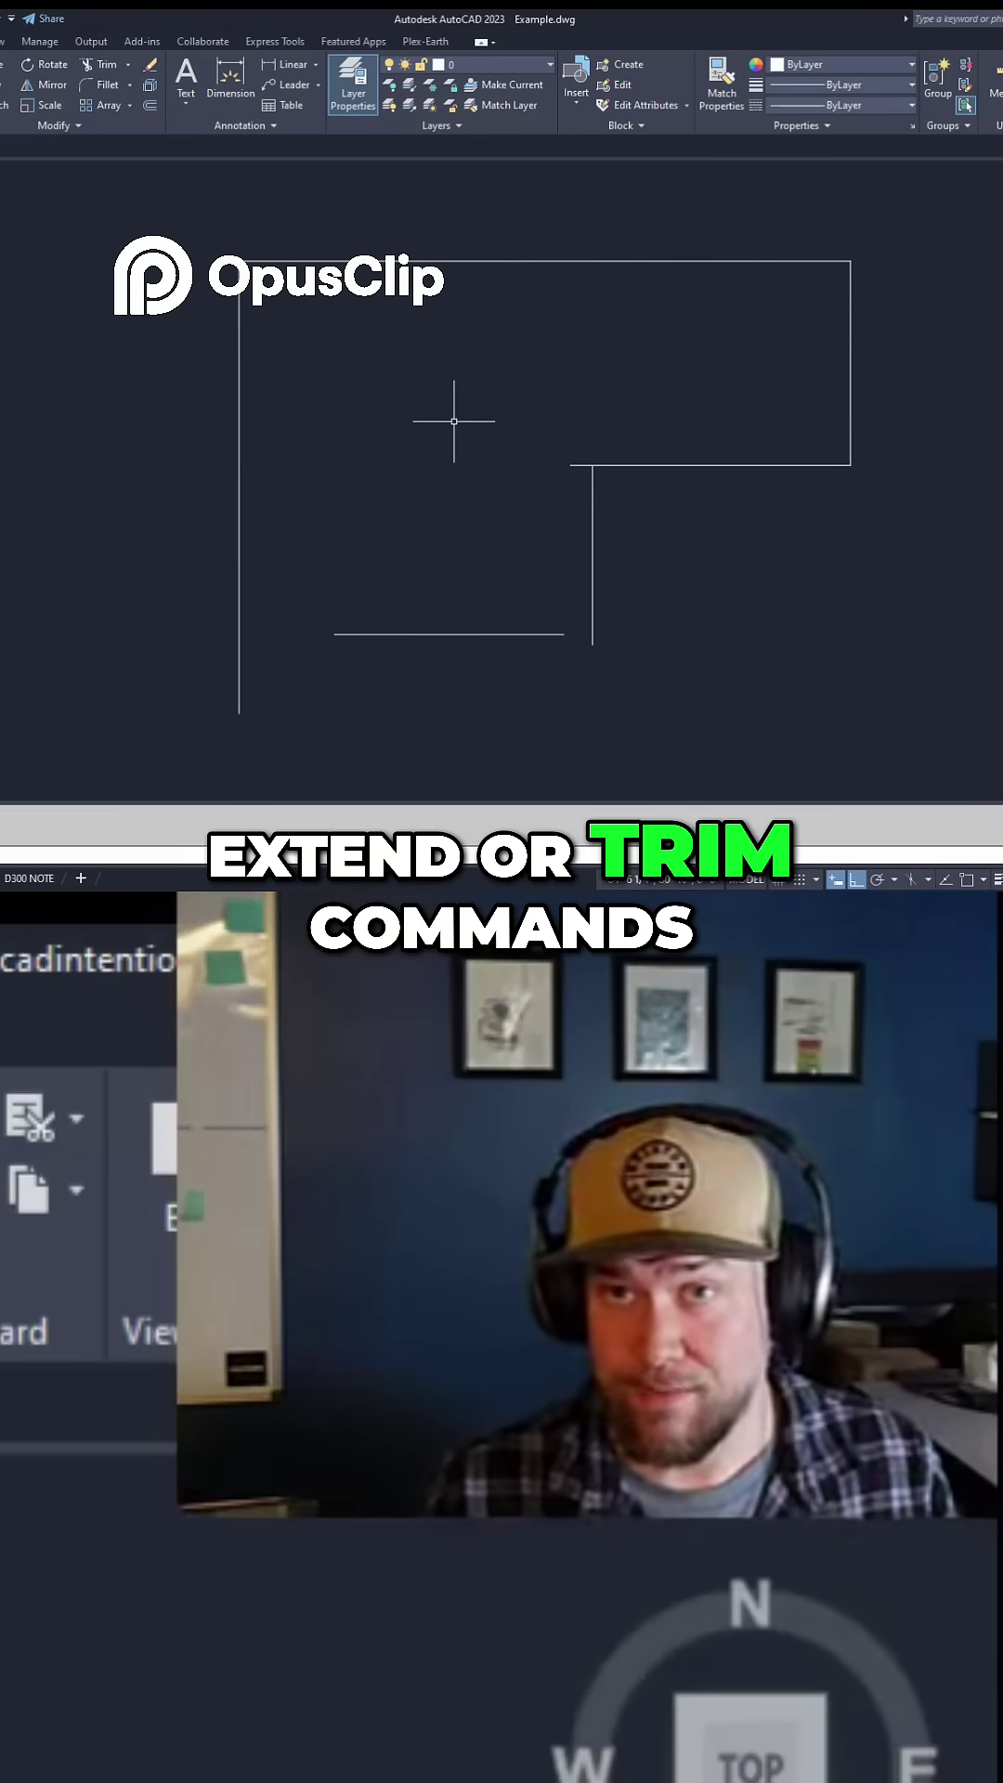
text(join)
key(Return)
click(592, 544)
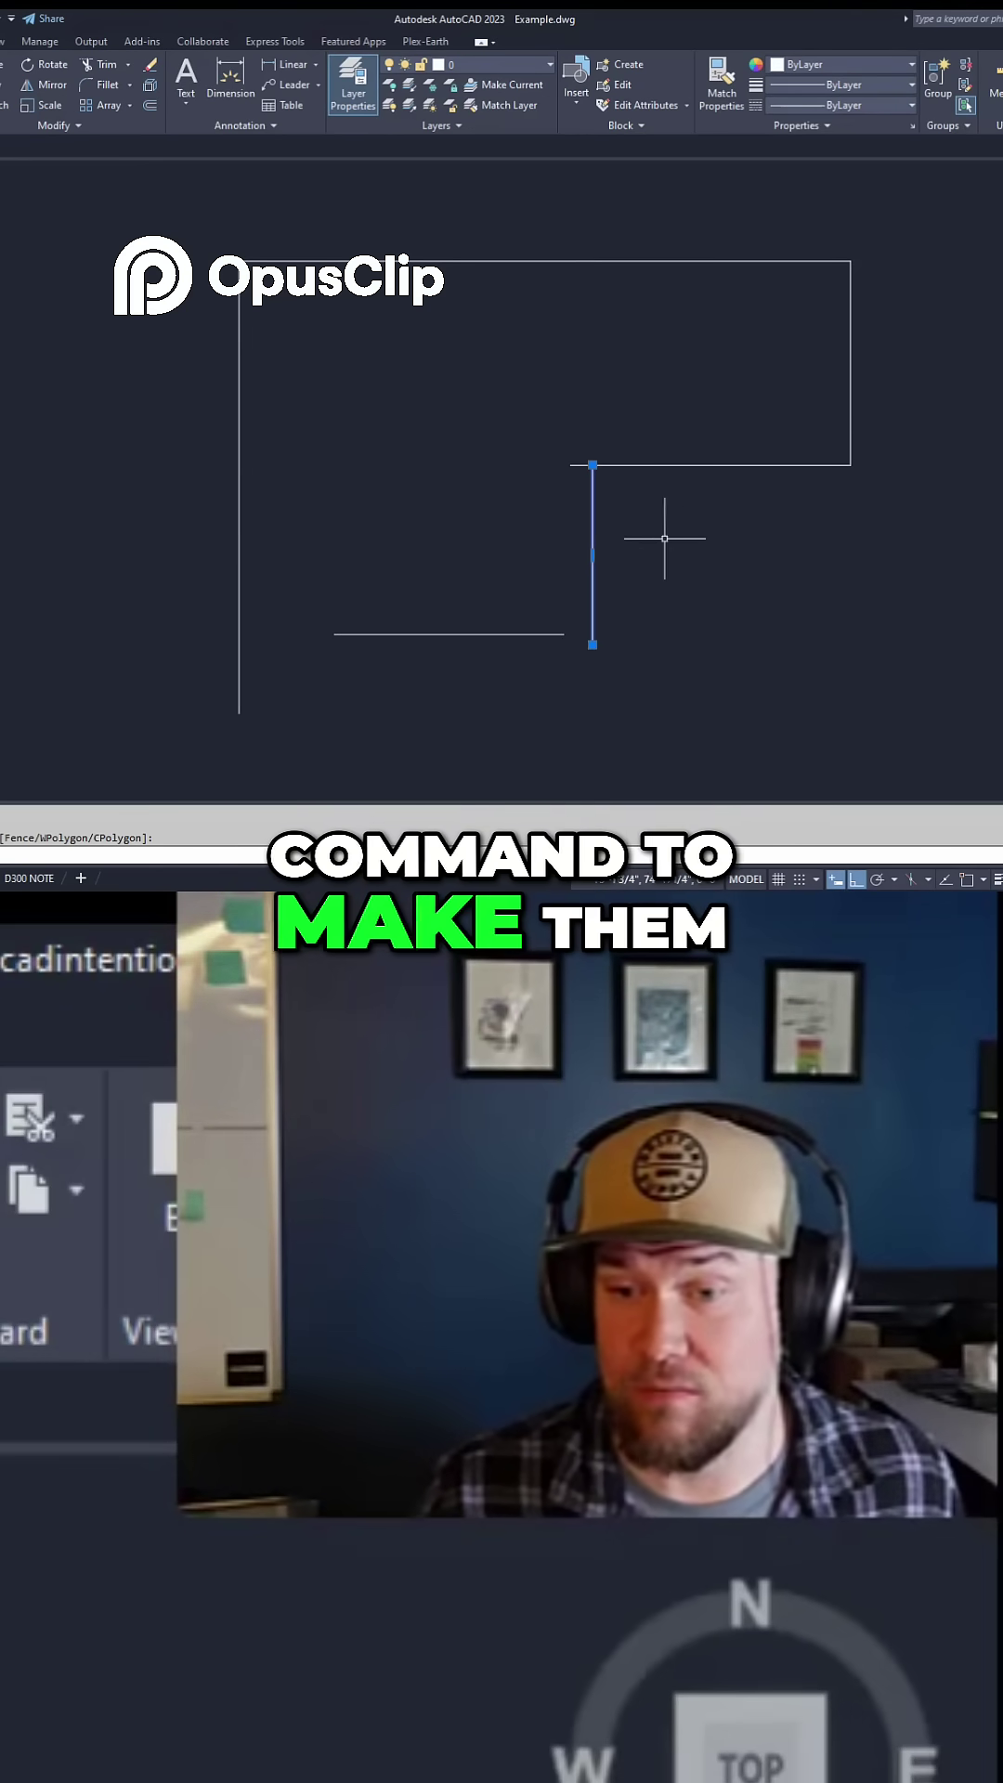
click(665, 463)
click(554, 633)
key(Return)
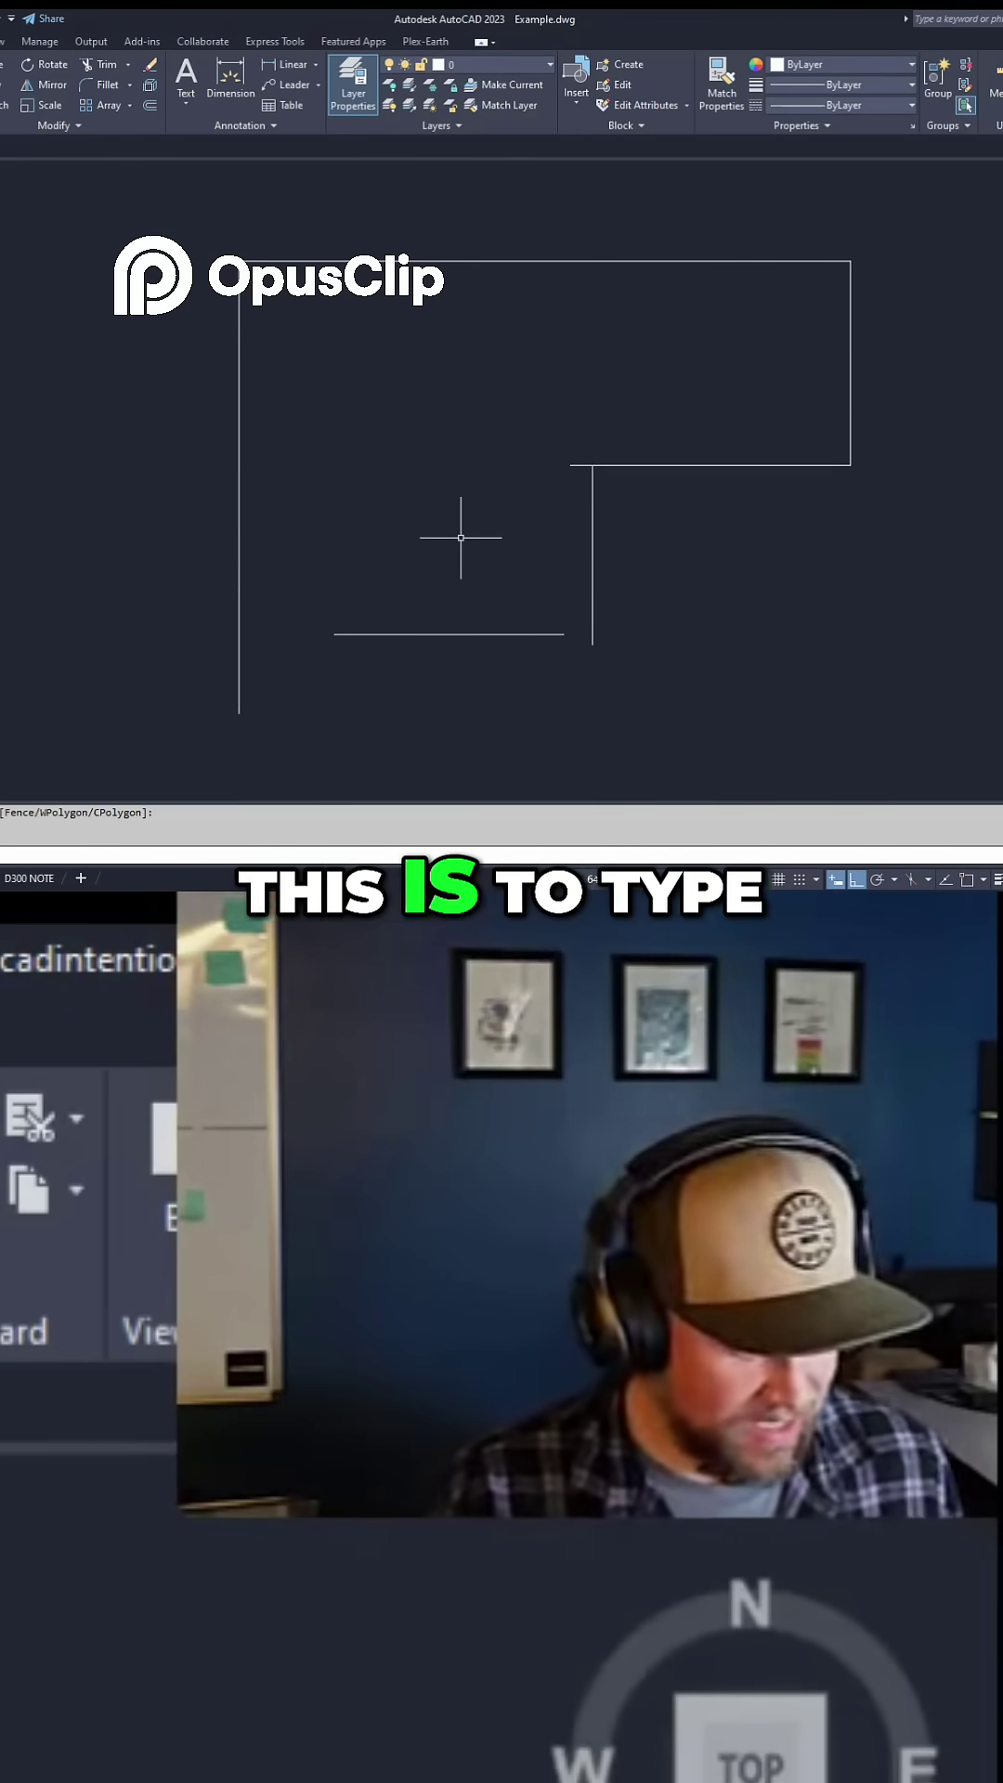
text(fi)
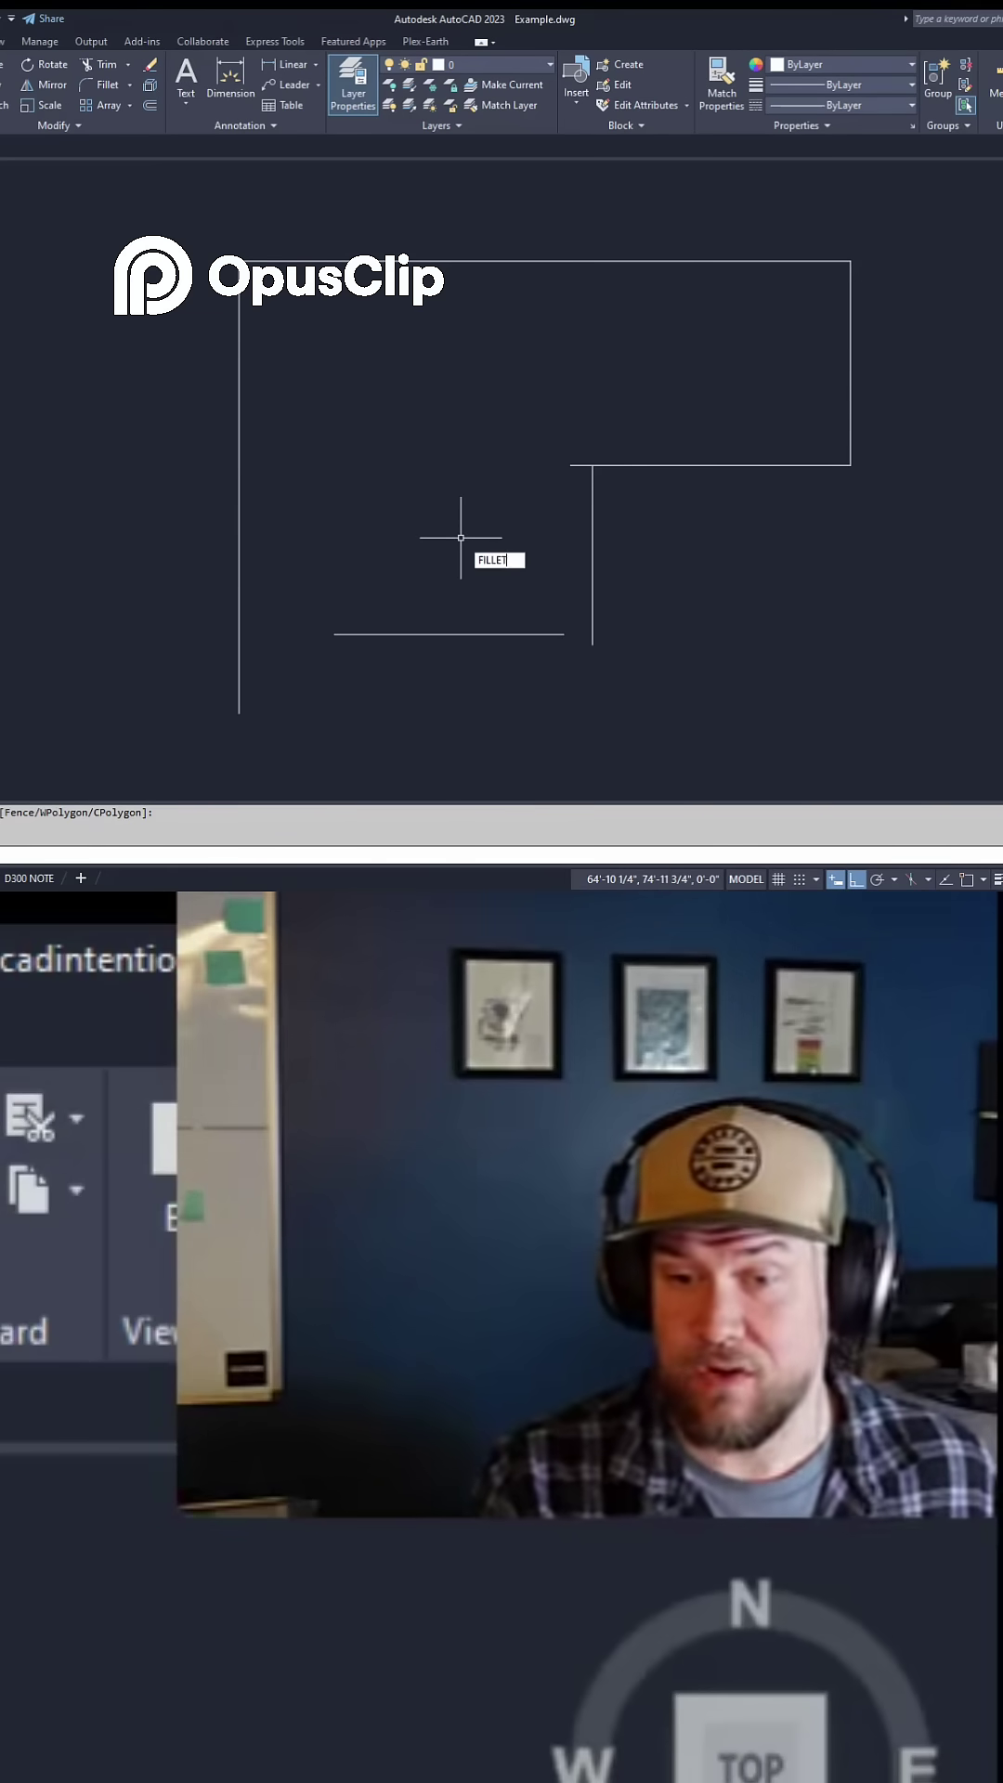
Launch FILLET with the FI alias to begin connecting the loose wall lines.
key(Return)
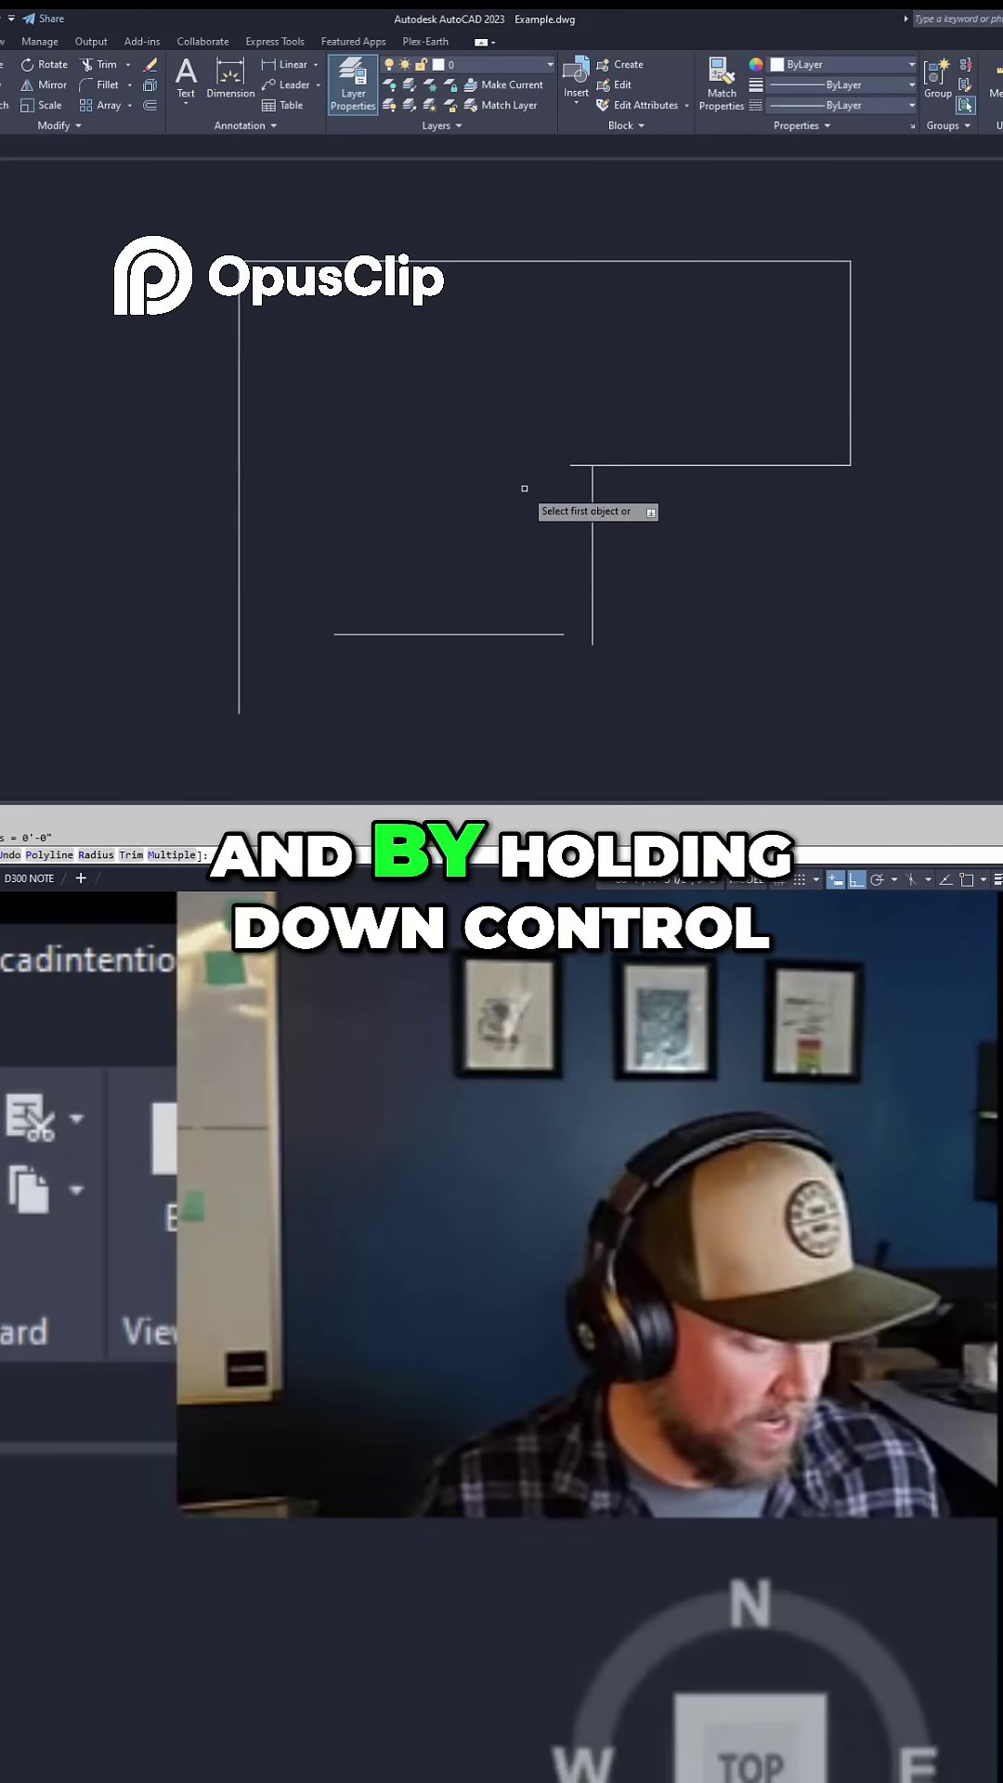